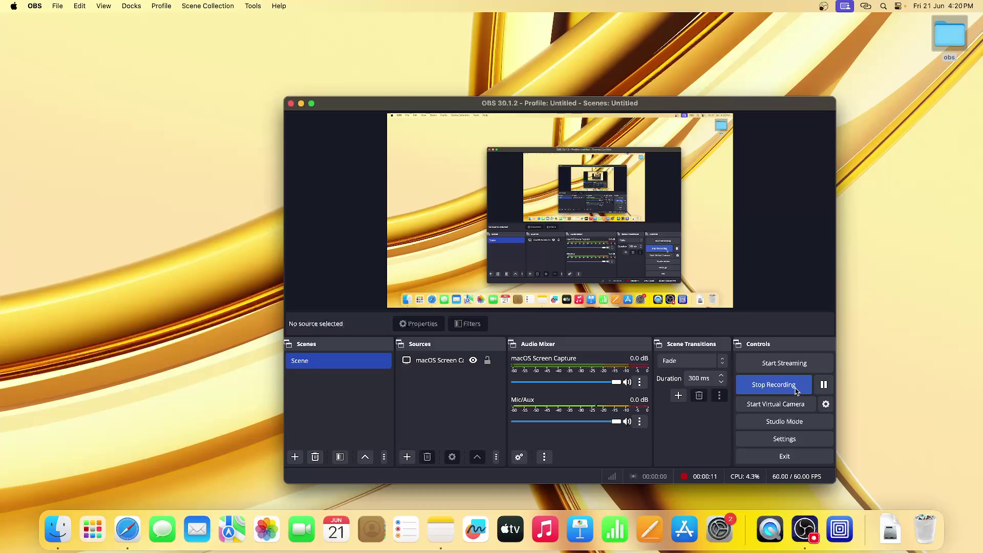
Step: Review the Mic/Aux source properties and close them without changes
left_click(639, 421)
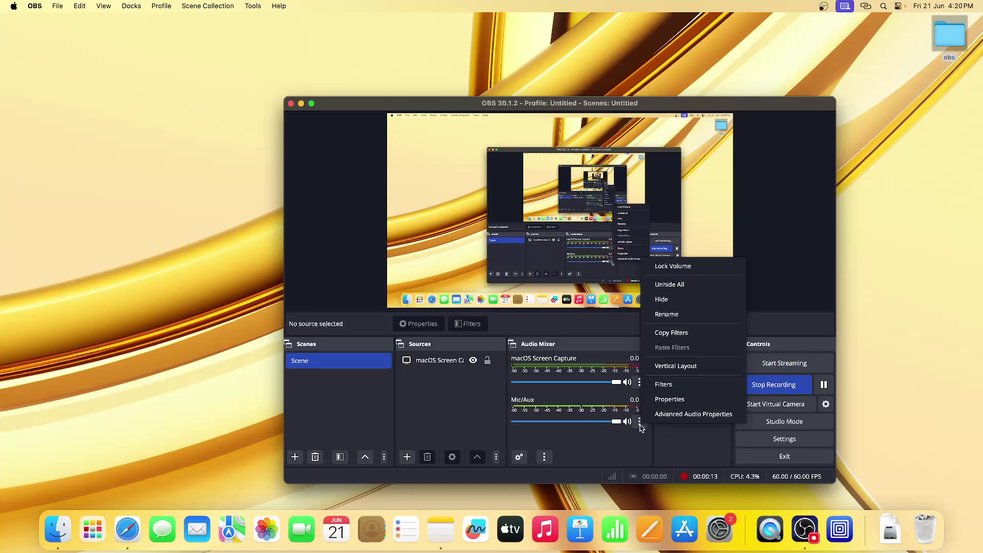
left_click(669, 399)
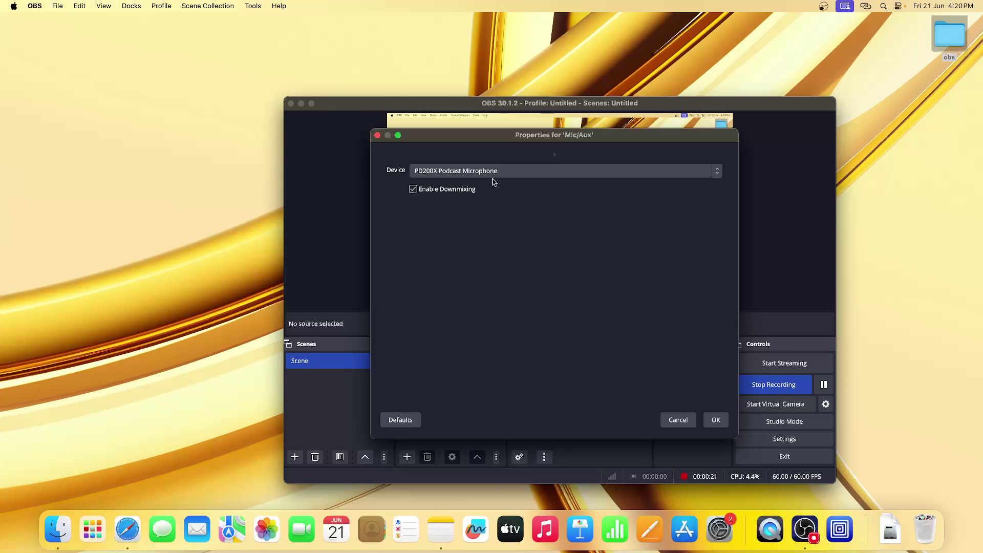
left_click(716, 420)
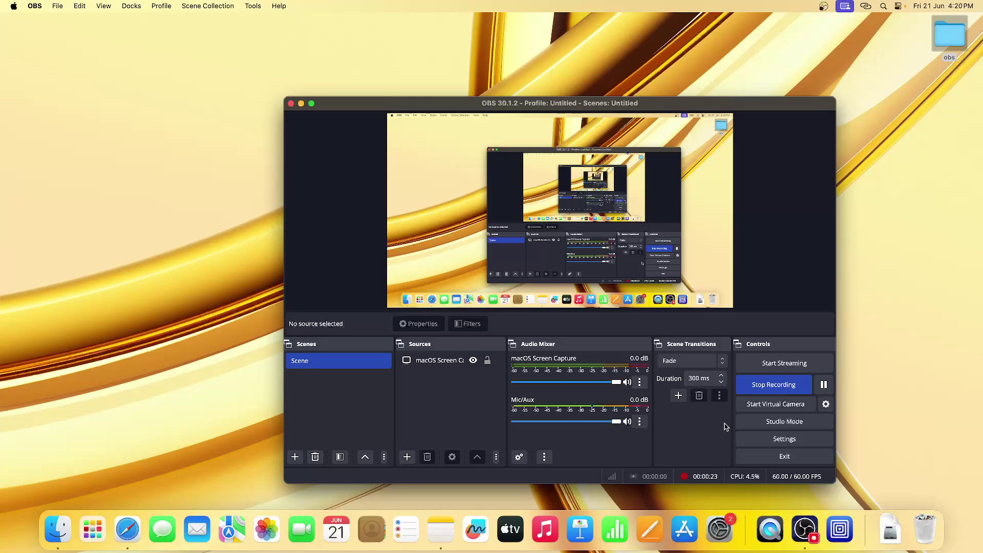
Step: Set the Mic/Aux input device to the PD200X Podcast Microphone
left_click(639, 421)
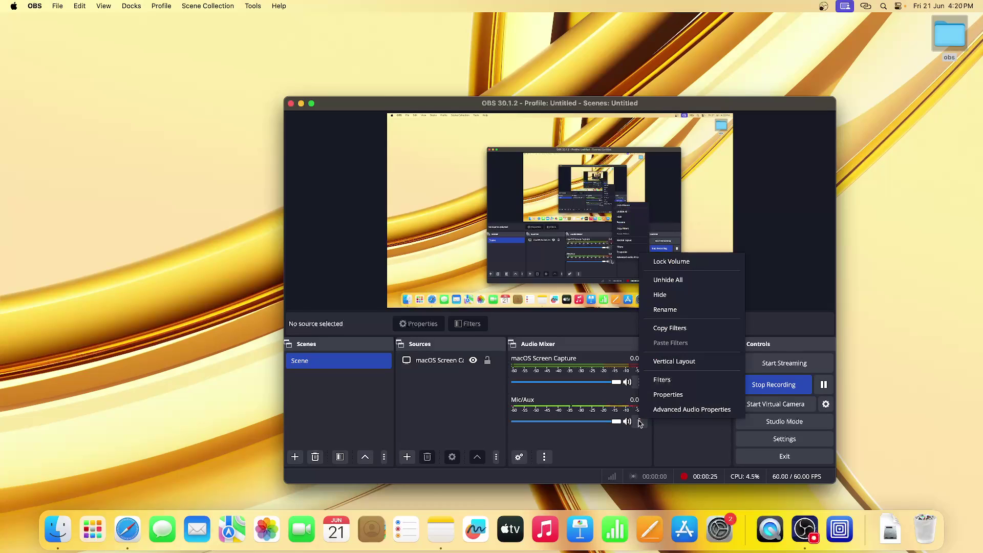
left_click(668, 395)
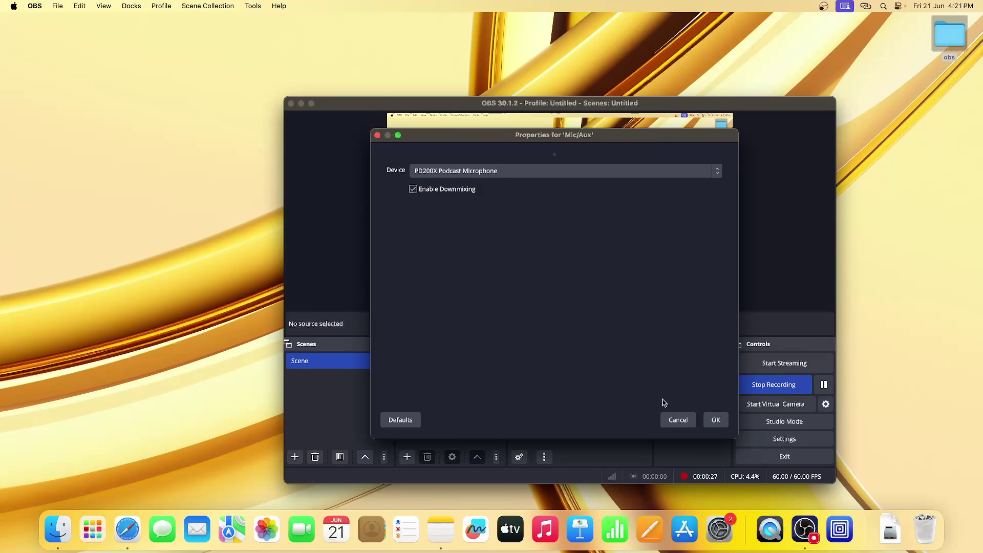
left_click(461, 171)
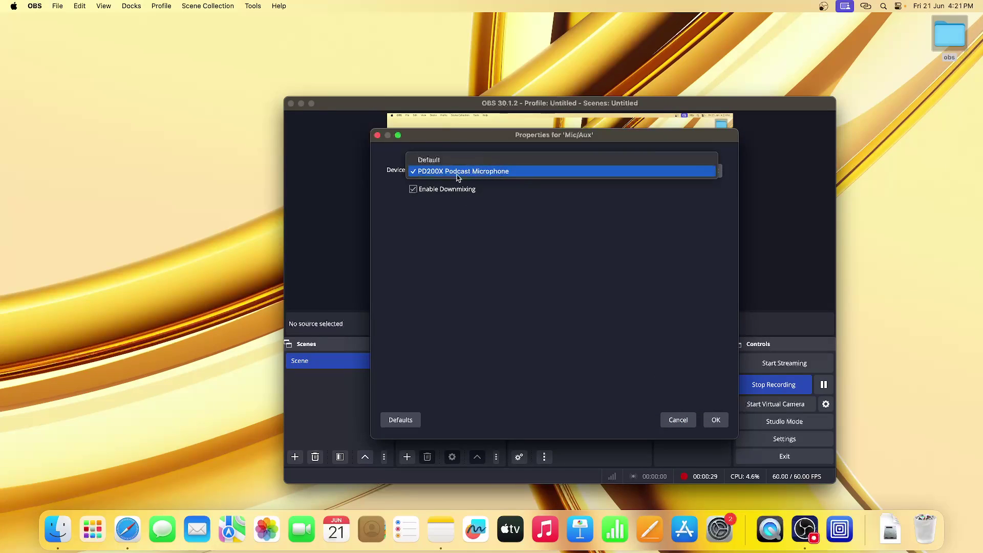
left_click(484, 175)
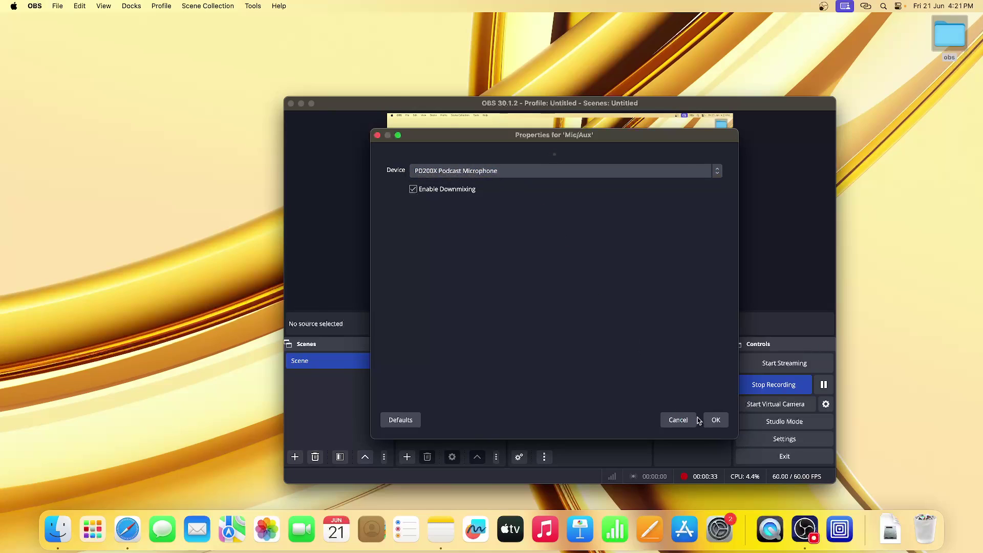
left_click(716, 420)
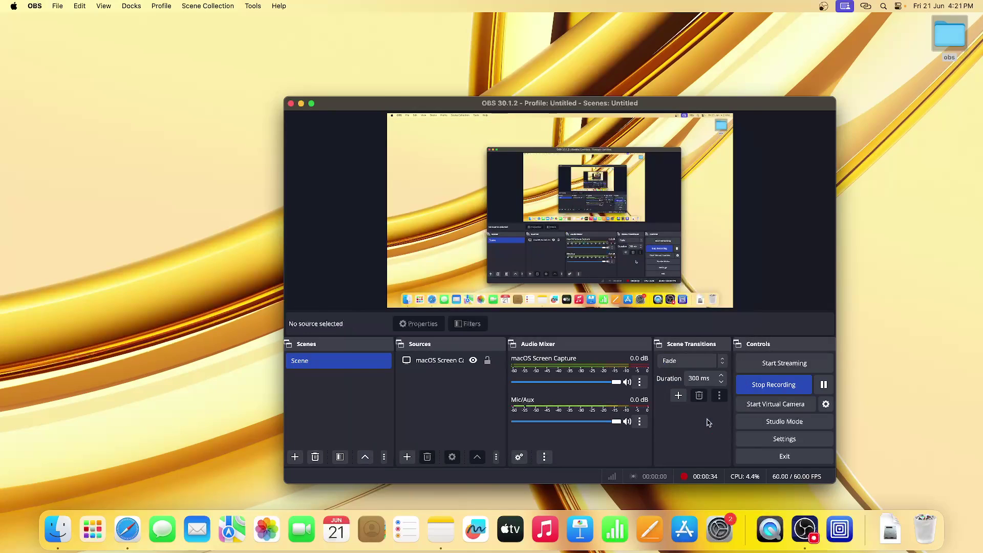
Step: Open the Mic/Aux audio filters and select Gain to see its 4.80 dB setting
left_click(640, 420)
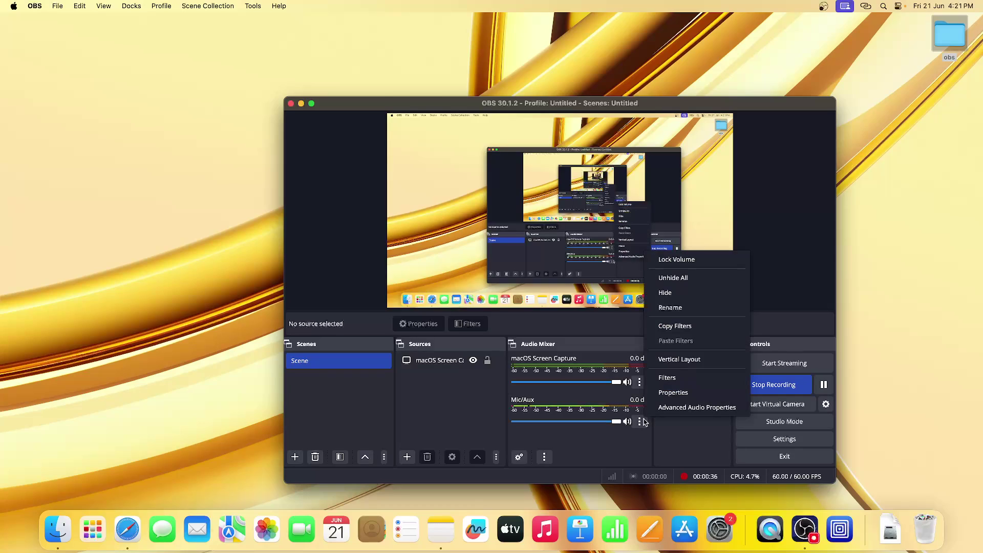
left_click(669, 378)
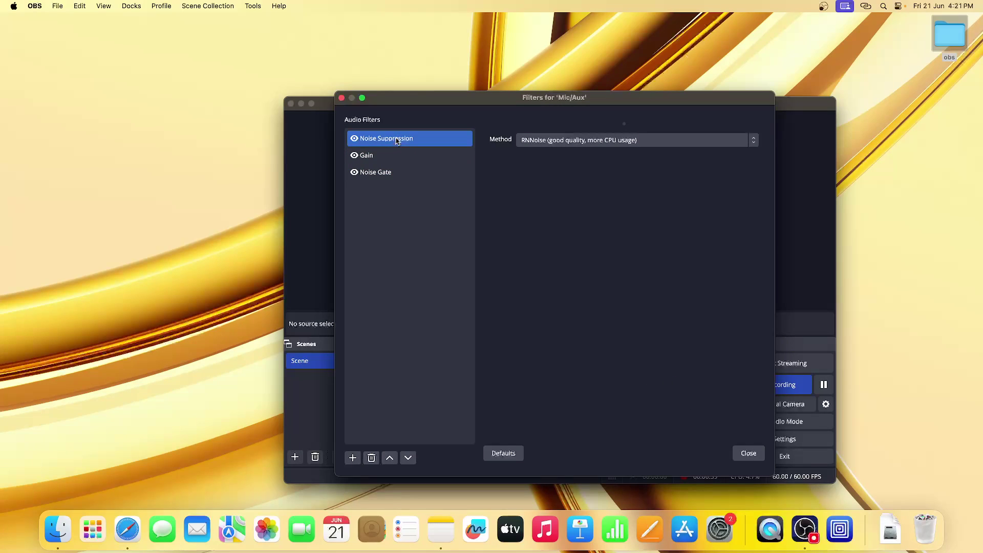
left_click(384, 156)
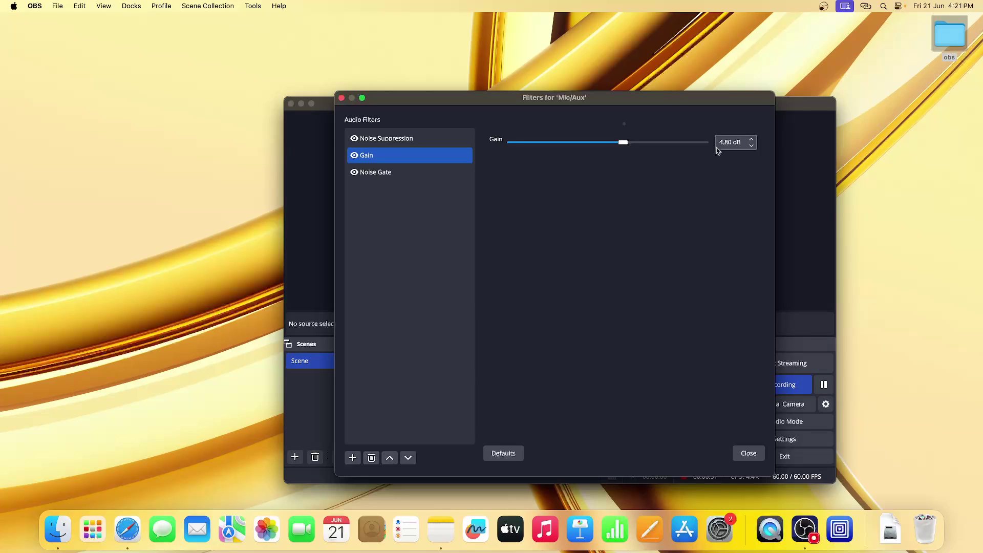
Step: Show Noise Gate settings: close -46 dB, open -36 dB, attack 25, hold 200, release 150 ms
left_click(427, 171)
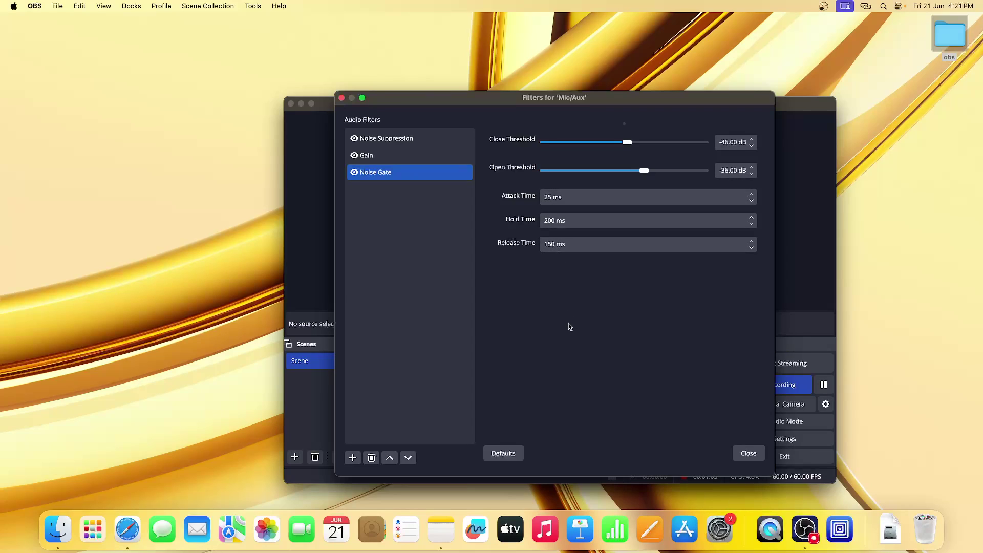
left_click(742, 455)
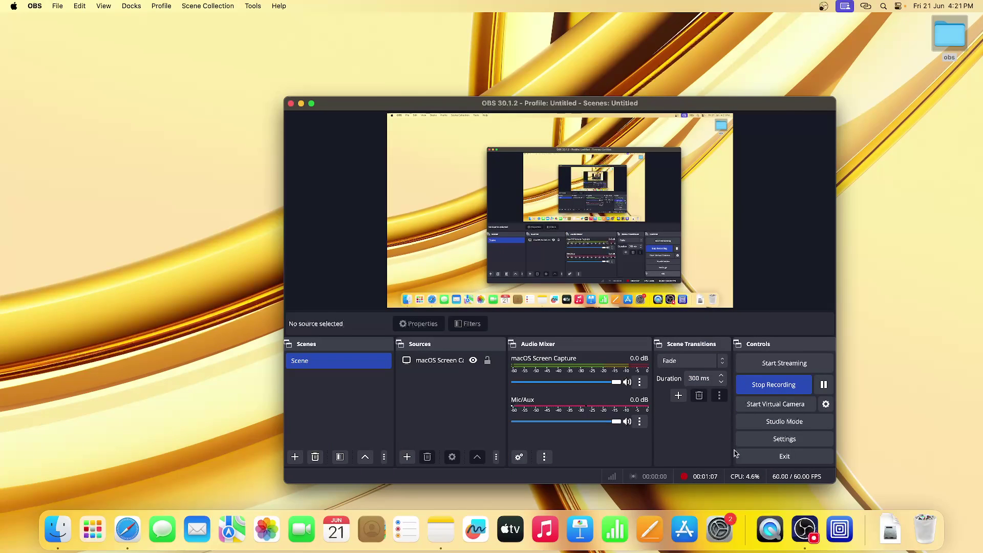